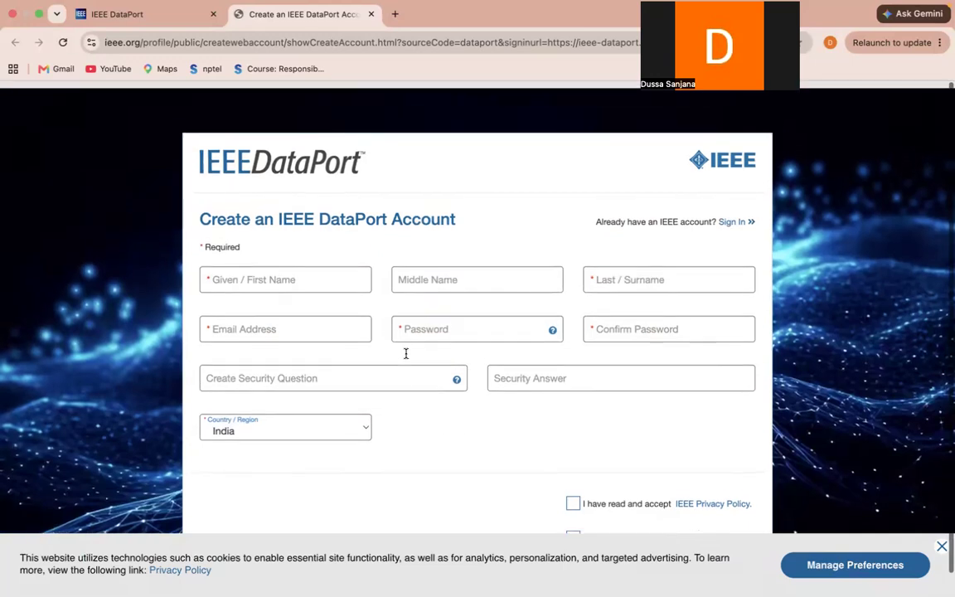
Step: Log in to IEEE DataPort from its home page and open the Submit a Dataset page
{"action": "left_click", "coordinate": [132, 15]}
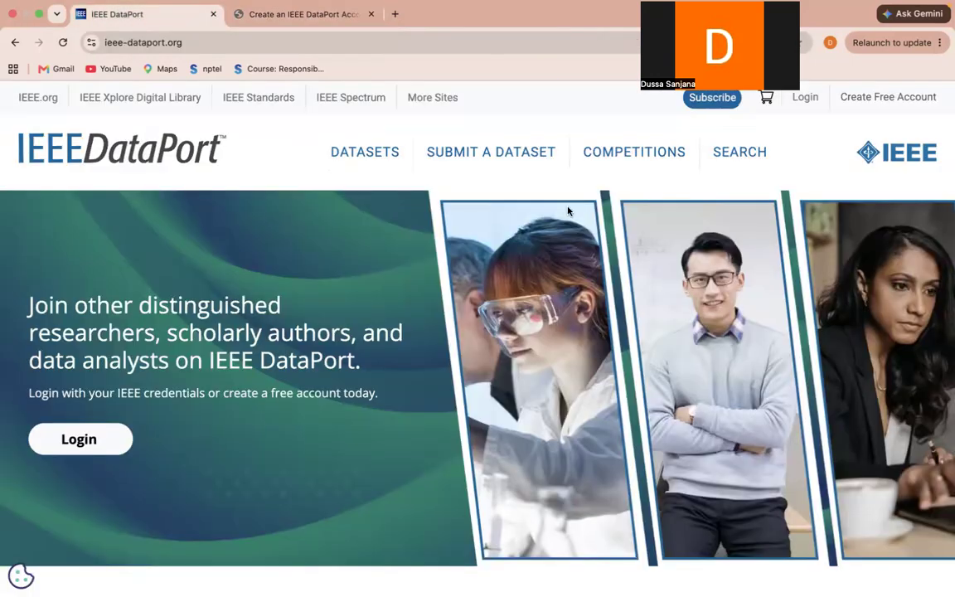
{"action": "left_click", "coordinate": [807, 101]}
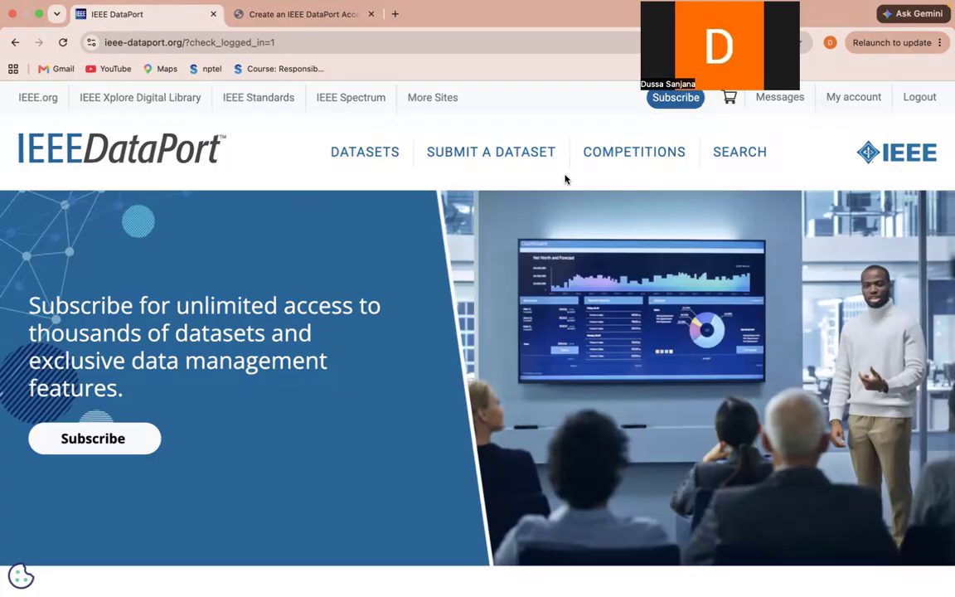
{"action": "left_click", "coordinate": [487, 158]}
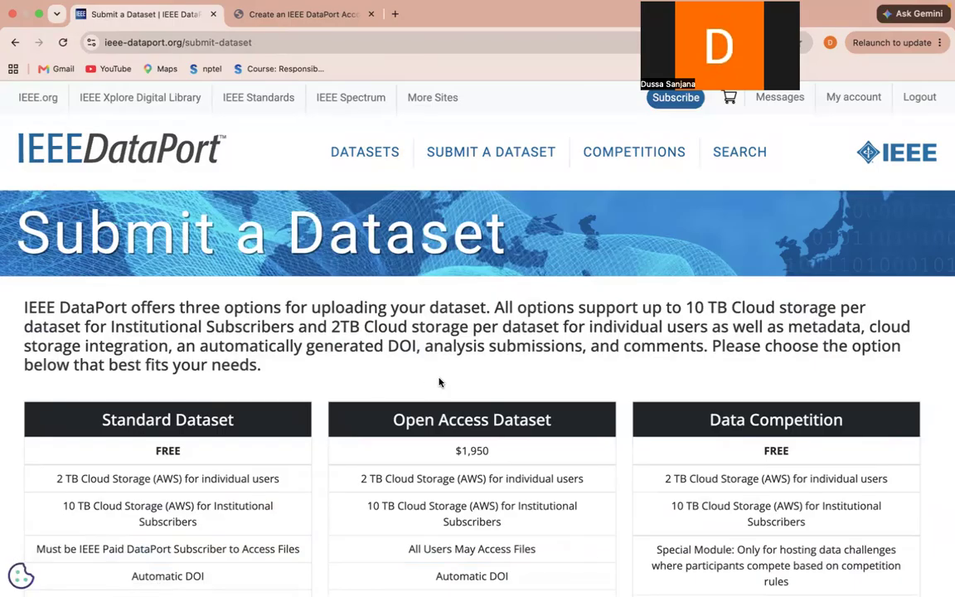
Step: Compare the prices of the dataset upload options and start a Standard Dataset submission
{"action": "scroll", "coordinate": [437, 370], "scroll_direction": "down", "scroll_amount": 5}
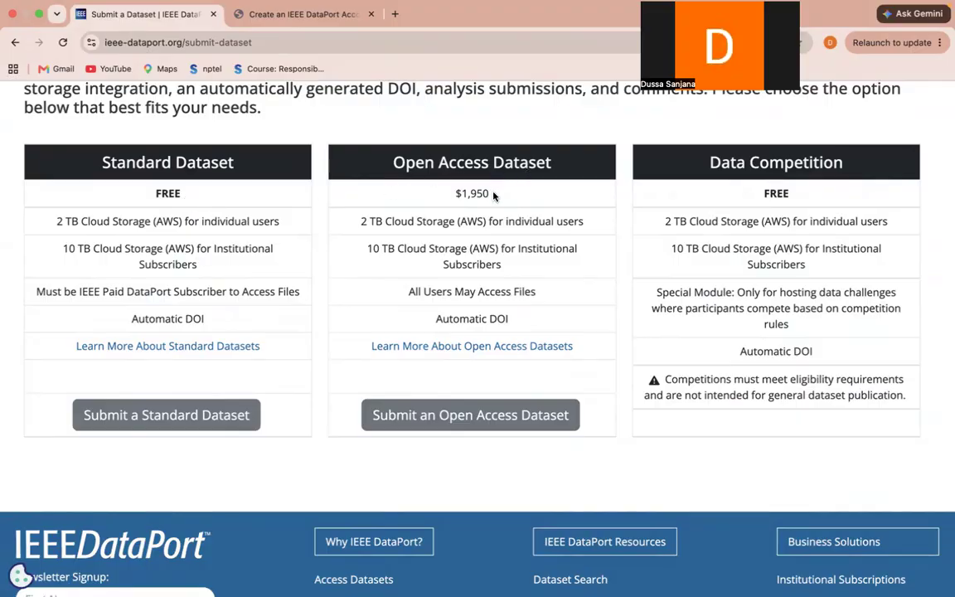
{"action": "left_click_drag", "start_coordinate": [492, 193], "coordinate": [455, 194]}
{"action": "left_click_drag", "start_coordinate": [758, 193], "coordinate": [799, 192]}
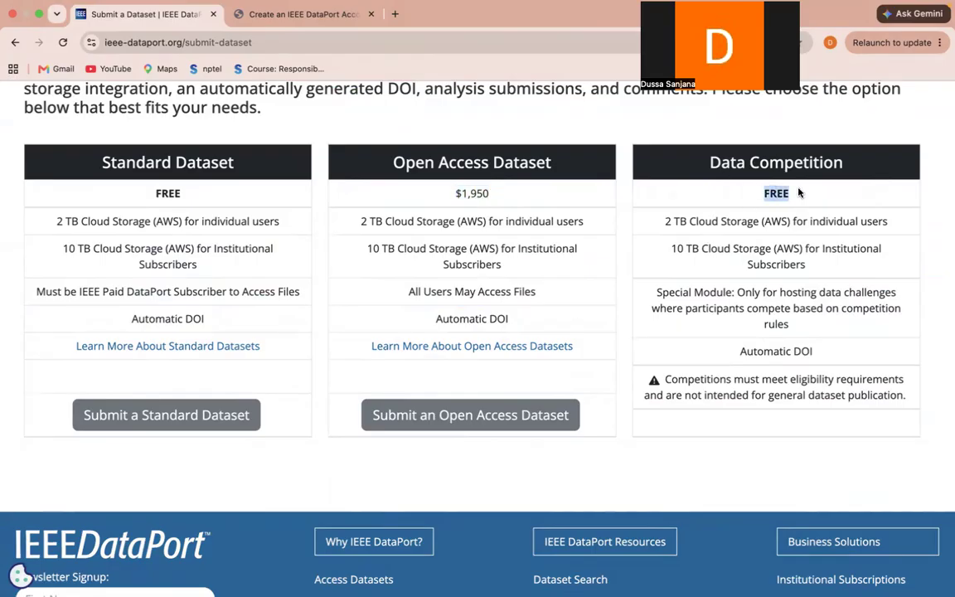
{"action": "left_click", "coordinate": [706, 371]}
{"action": "left_click", "coordinate": [169, 415]}
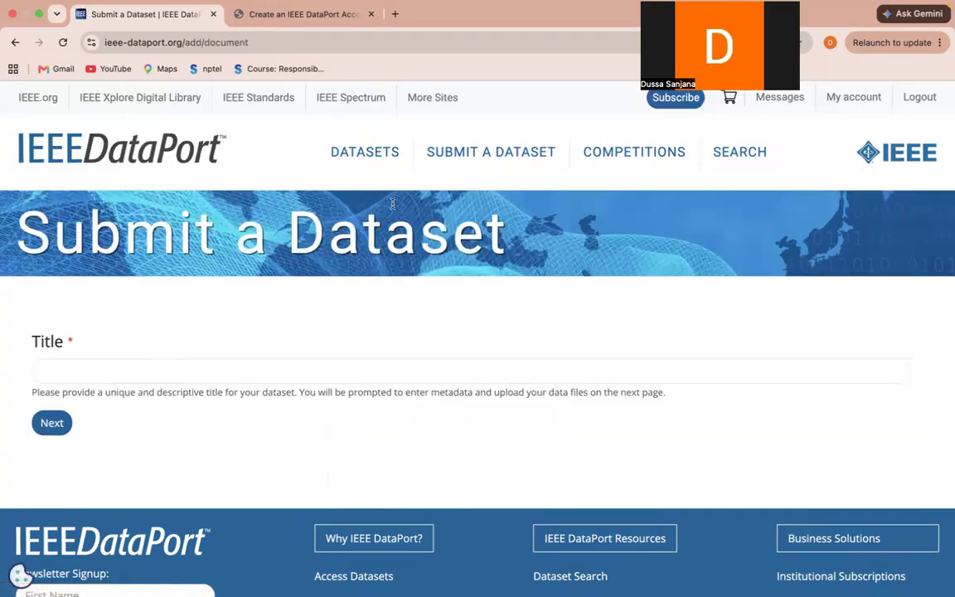
Step: Read the title guidance, title the new dataset "abc" and continue to its edit page
{"action": "left_click", "coordinate": [200, 372]}
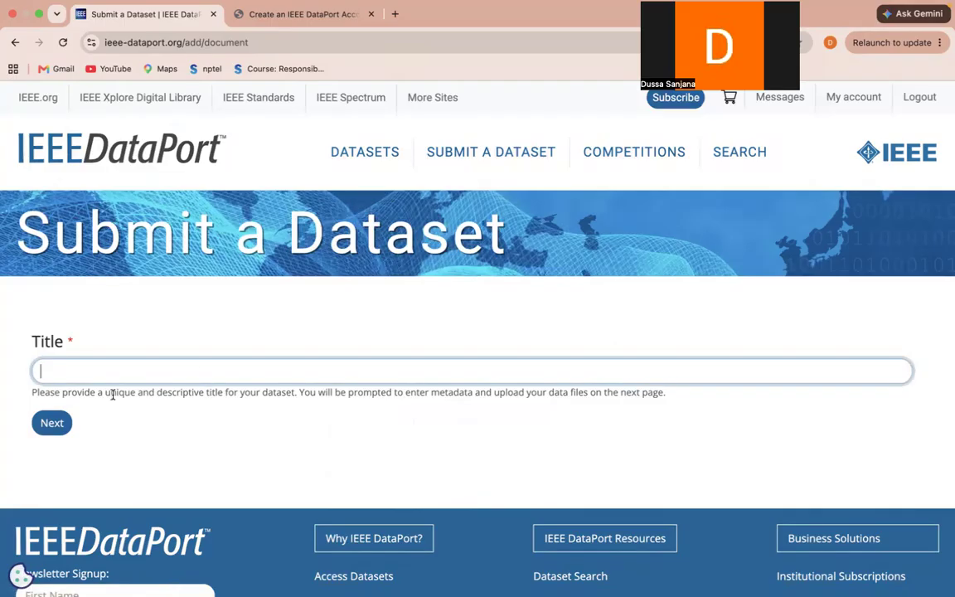
{"action": "left_click_drag", "start_coordinate": [32, 393], "coordinate": [468, 407]}
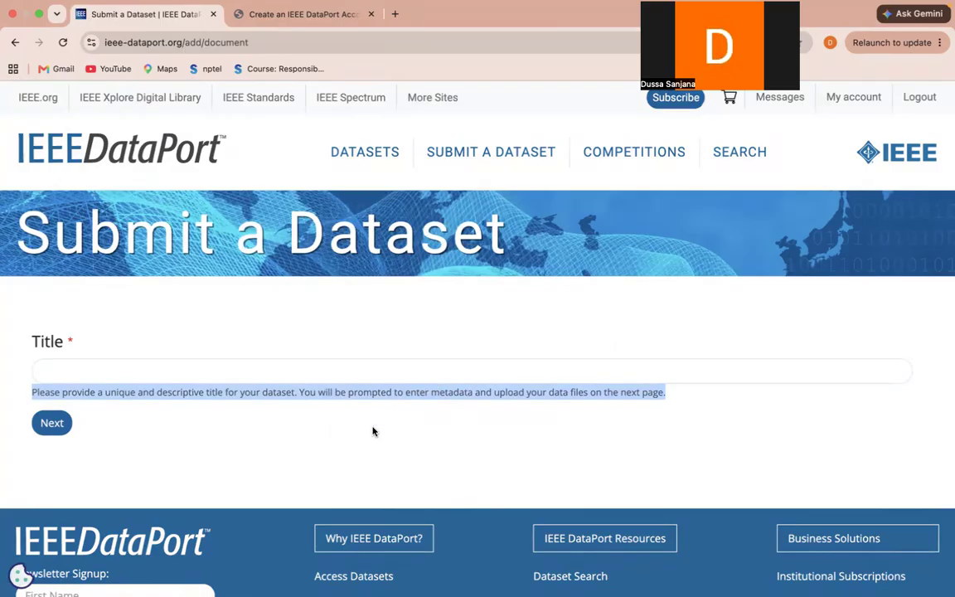
{"action": "left_click", "coordinate": [377, 370]}
{"action": "type", "text": "abc"}
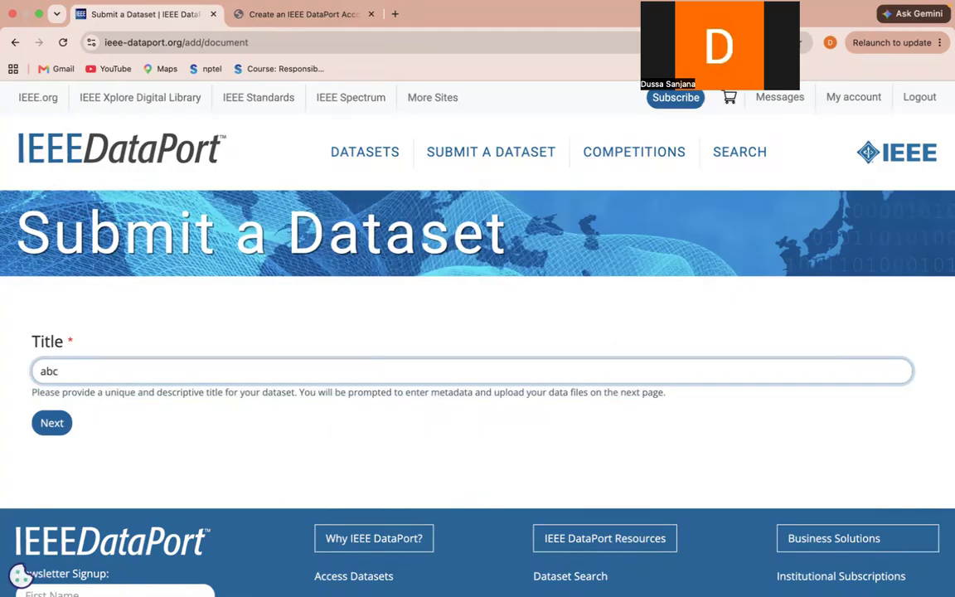
{"action": "left_click", "coordinate": [50, 422]}
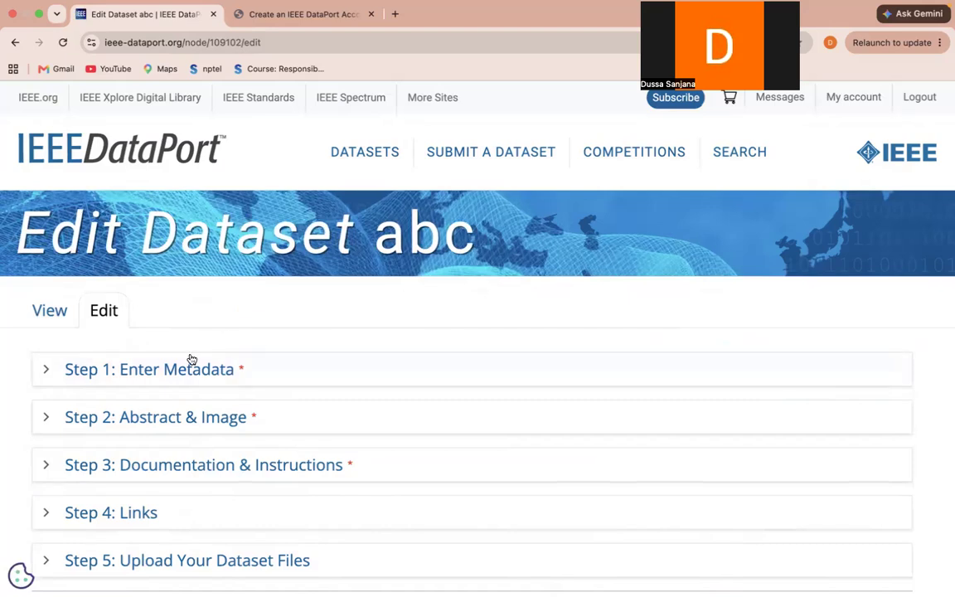
Step: Expand the Enter Metadata section and fill in the dataset author's first and last name from the saved autofill entry
{"action": "scroll", "coordinate": [166, 489], "scroll_direction": "down", "scroll_amount": 3}
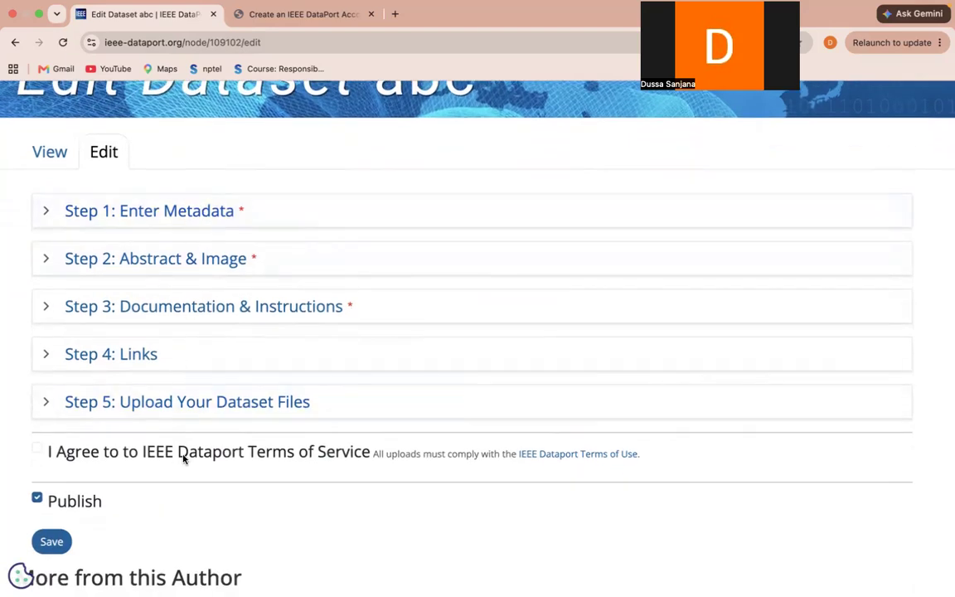
{"action": "scroll", "coordinate": [184, 455], "scroll_direction": "up", "scroll_amount": 2}
{"action": "left_click", "coordinate": [192, 329]}
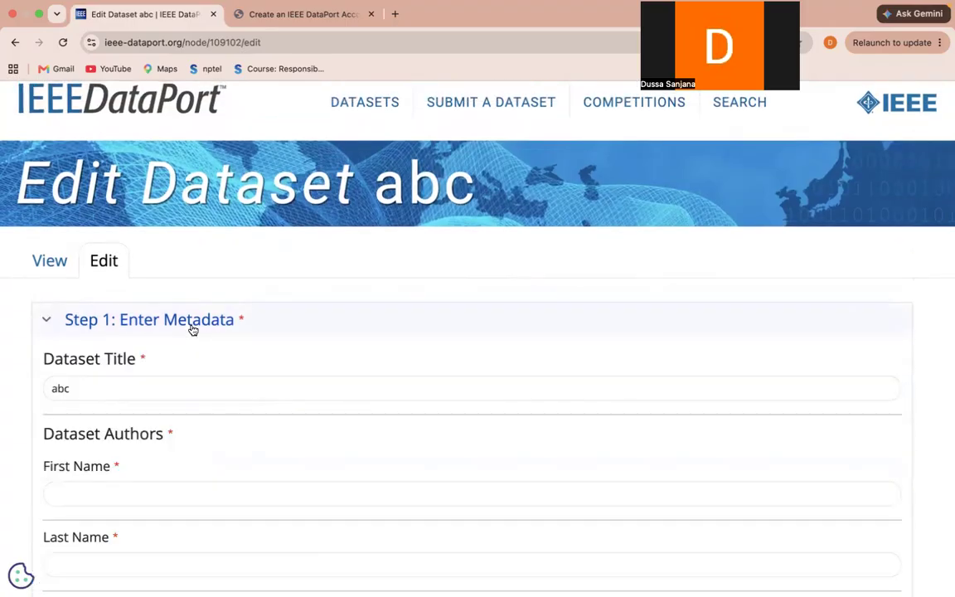
{"action": "scroll", "coordinate": [192, 330], "scroll_direction": "down", "scroll_amount": 3}
{"action": "left_click", "coordinate": [84, 256]}
{"action": "left_click_drag", "start_coordinate": [85, 255], "coordinate": [53, 256]}
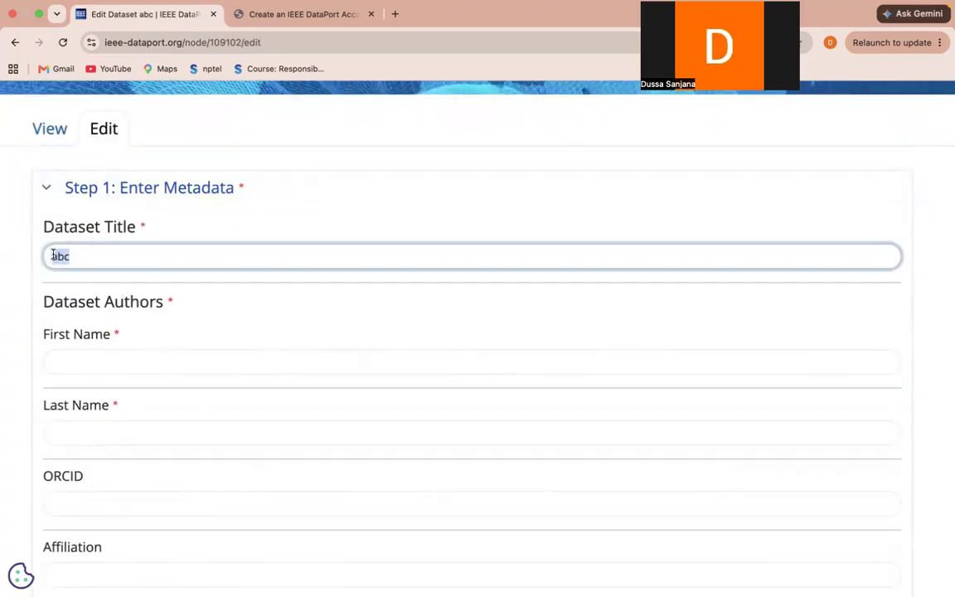
{"action": "left_click", "coordinate": [108, 363]}
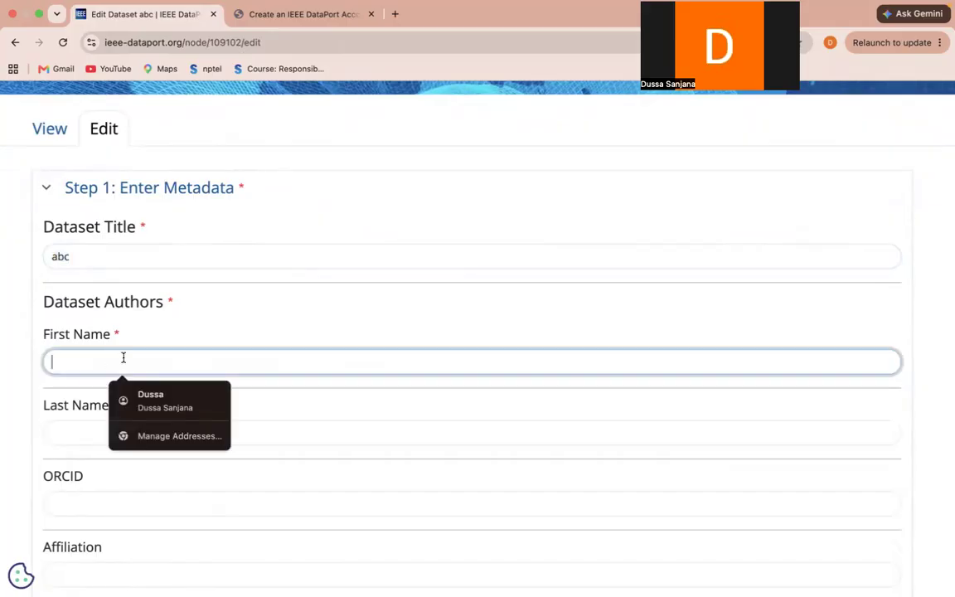
{"action": "left_click", "coordinate": [141, 398]}
{"action": "scroll", "coordinate": [140, 396], "scroll_direction": "down", "scroll_amount": 3}
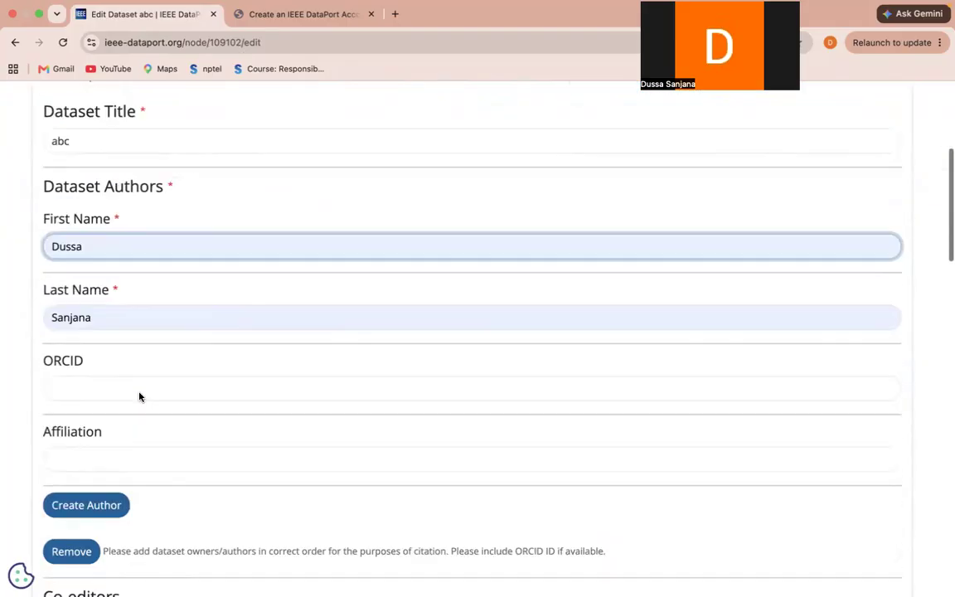
{"action": "left_click", "coordinate": [83, 335]}
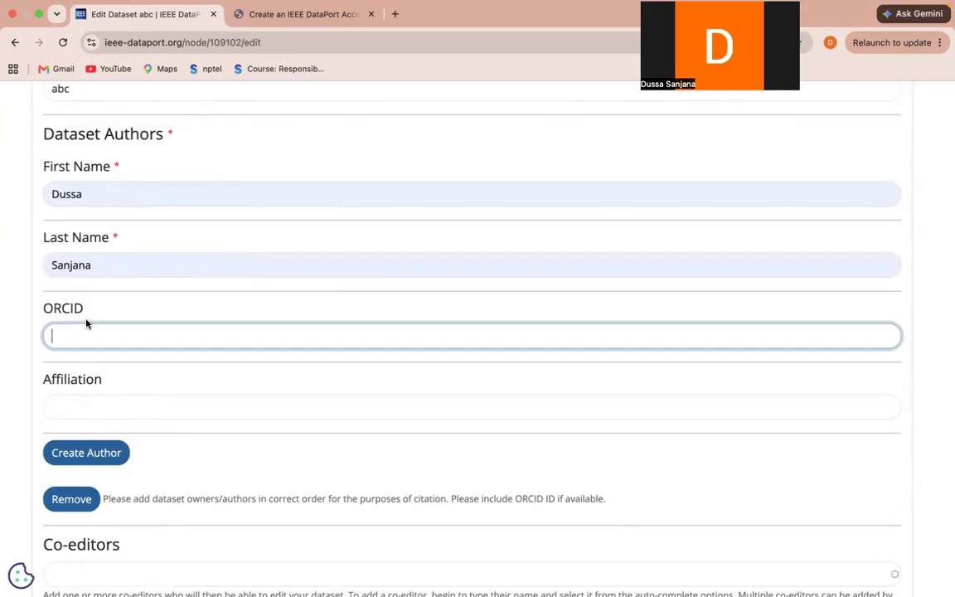
Step: Return to the title page, submit the title "abc" again and expand the Enter Metadata section
{"action": "scroll", "coordinate": [86, 324], "scroll_direction": "left", "scroll_amount": 5}
{"action": "left_click", "coordinate": [51, 423]}
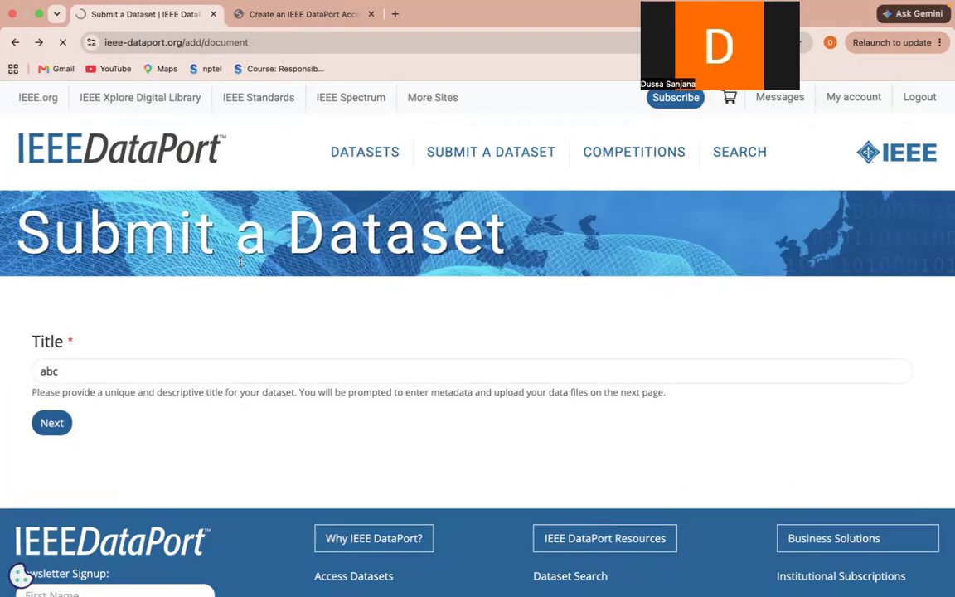
{"action": "left_click", "coordinate": [150, 370]}
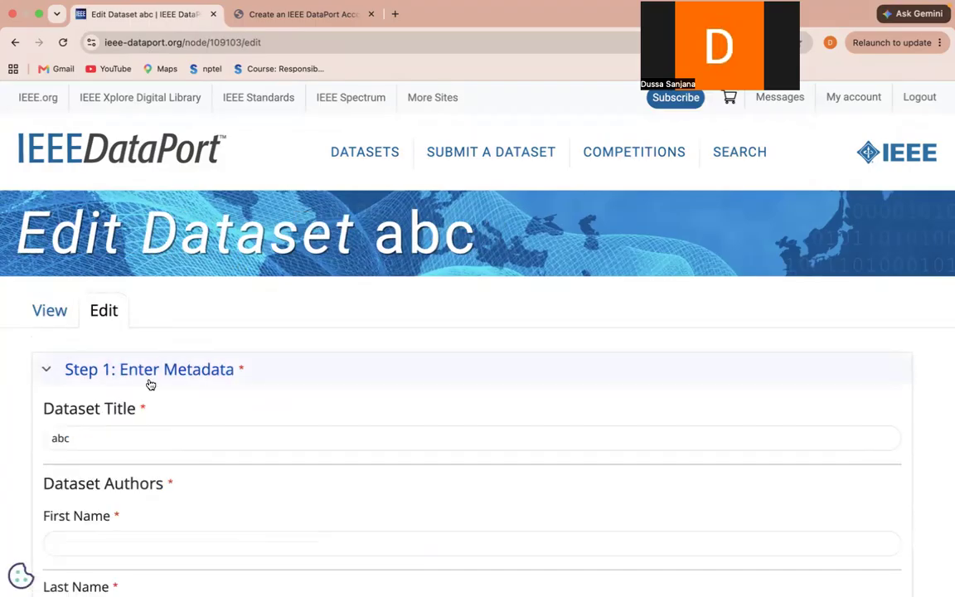
{"action": "scroll", "coordinate": [149, 384], "scroll_direction": "down", "scroll_amount": 5}
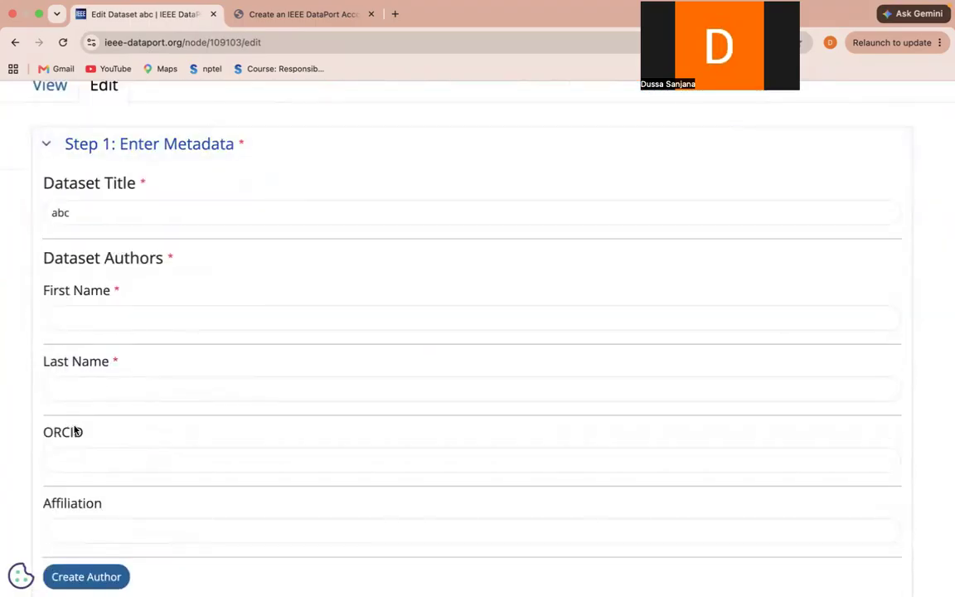
Step: Switch to the PowerPoint slide show, read the slide on ORCID and DOI, and return to the dataset form in the browser
{"action": "key", "text": "ctrl+Left"}
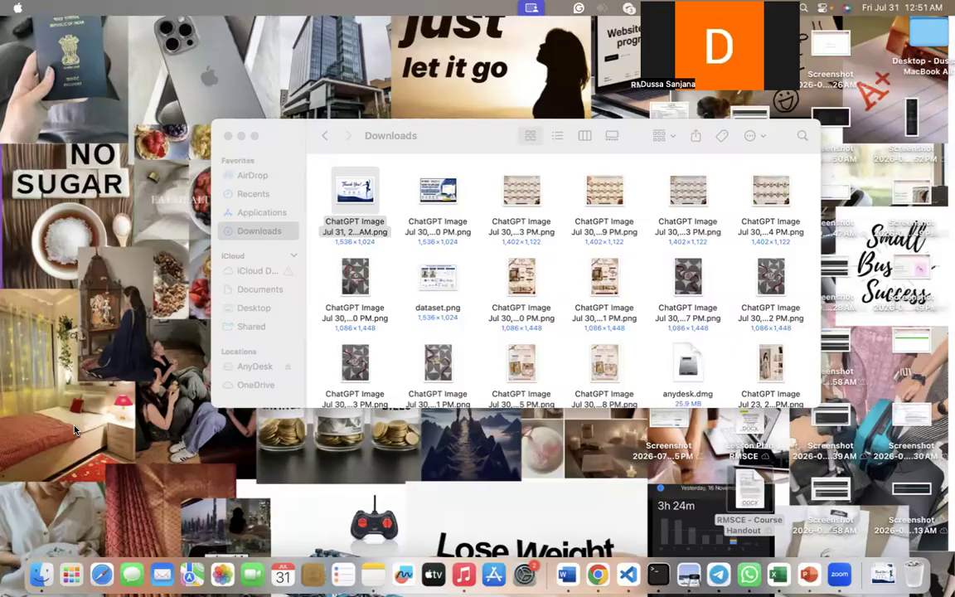
{"action": "key", "text": "ctrl+Left"}
{"action": "key", "text": "Right"}
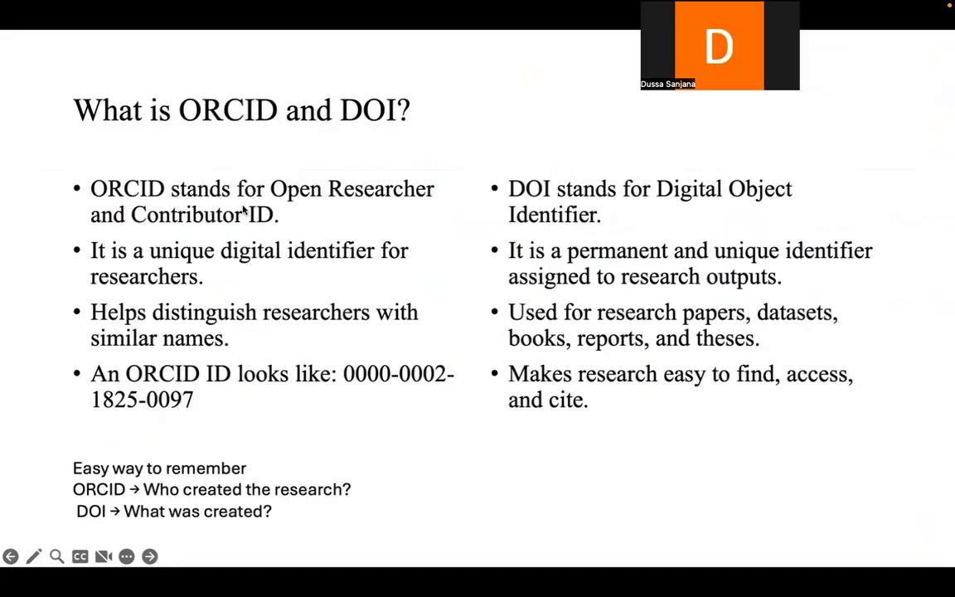
{"action": "key", "text": "Right"}
{"action": "key", "text": "Left"}
{"action": "key", "text": "ctrl+Left"}
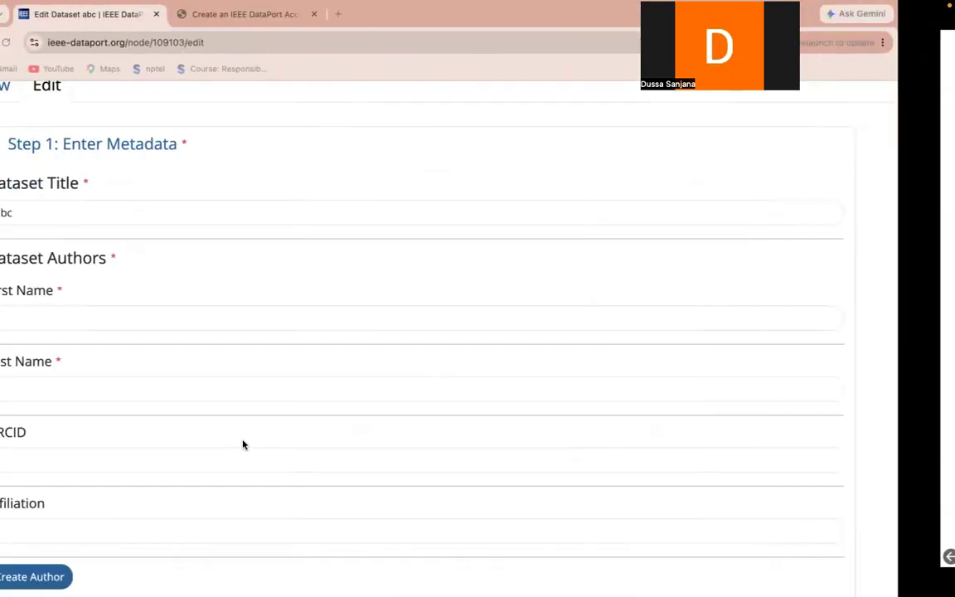
Step: Set the dataset author's affiliation to "MIT-ADT University, Pune, India"
{"action": "left_click", "coordinate": [165, 453]}
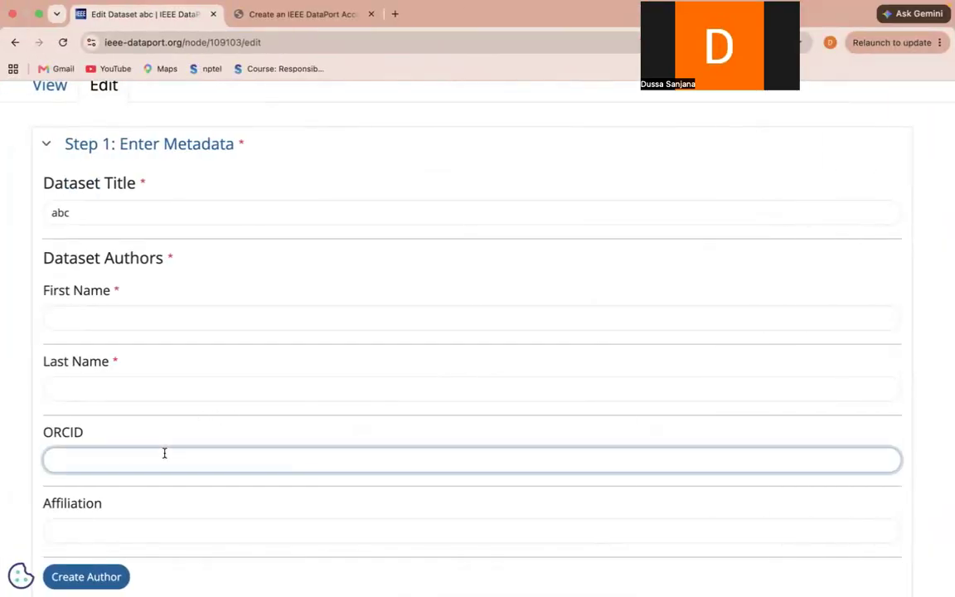
{"action": "scroll", "coordinate": [164, 453], "scroll_direction": "down", "scroll_amount": 2}
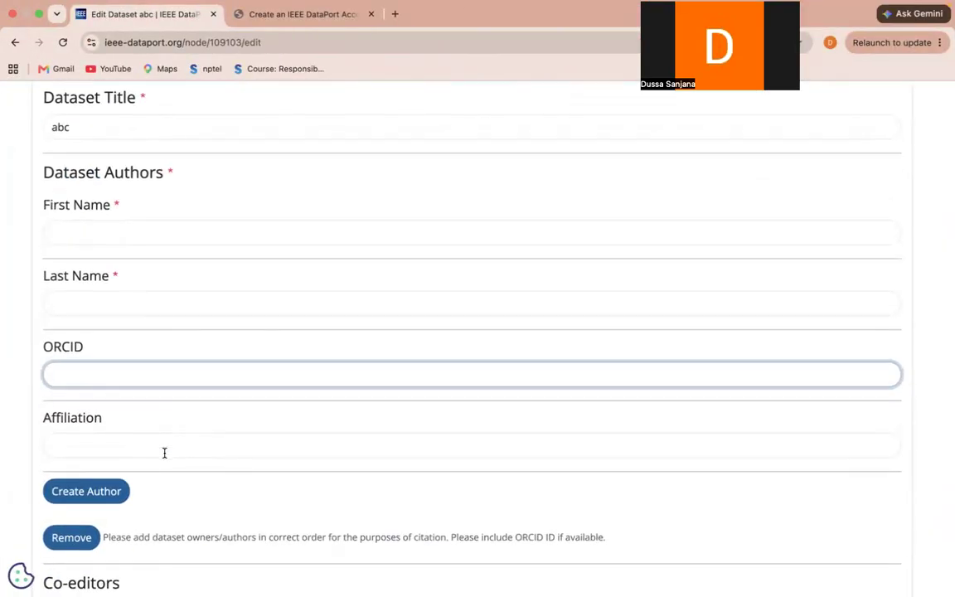
{"action": "left_click", "coordinate": [164, 452]}
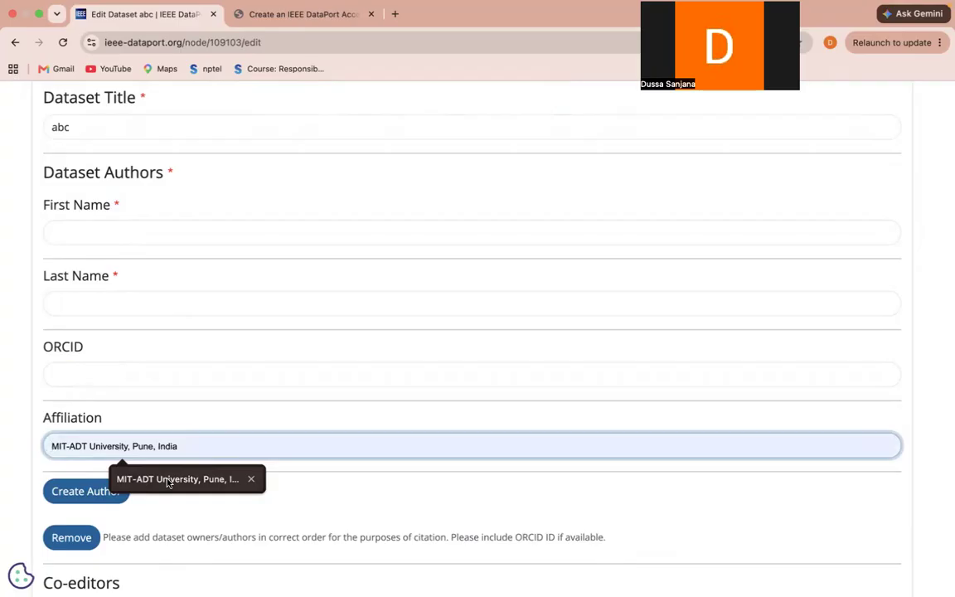
{"action": "left_click", "coordinate": [168, 479]}
Step: Check the account requirement for co-editors, leave that field empty and set the dataset's category to Computer Vision
{"action": "scroll", "coordinate": [167, 483], "scroll_direction": "down", "scroll_amount": 5}
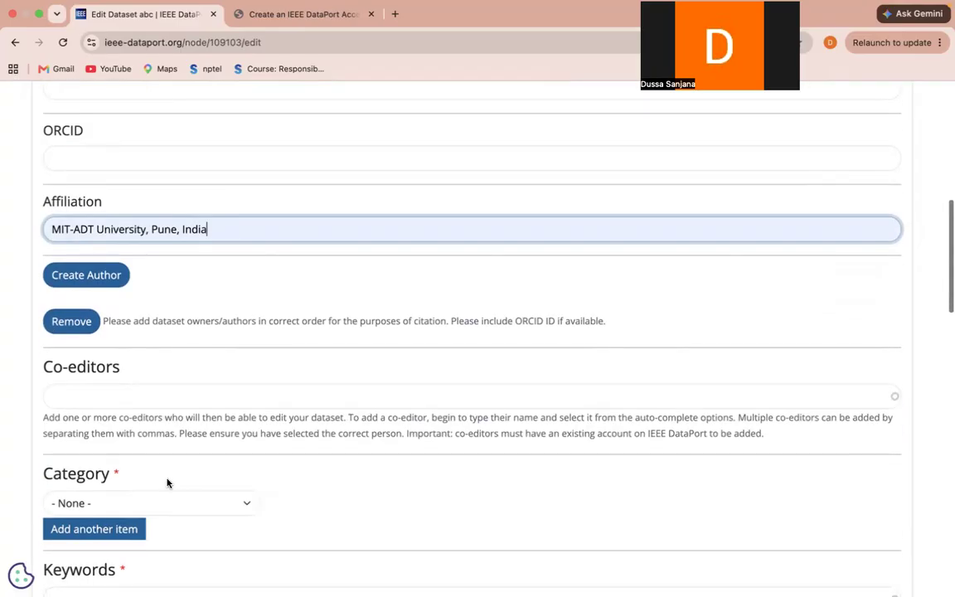
{"action": "left_click", "coordinate": [213, 291]}
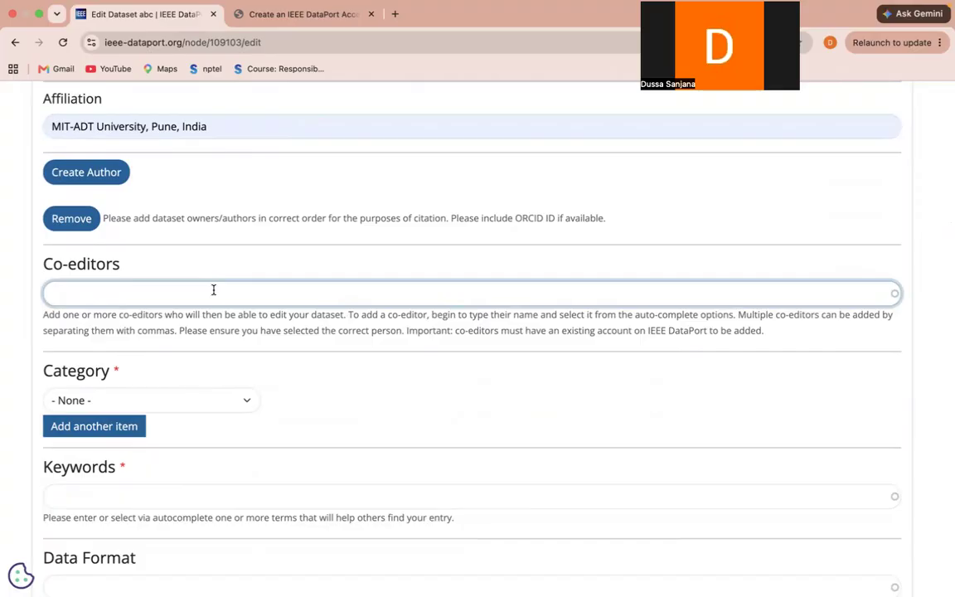
{"action": "left_click", "coordinate": [640, 332]}
{"action": "left_click_drag", "start_coordinate": [640, 332], "coordinate": [735, 330]}
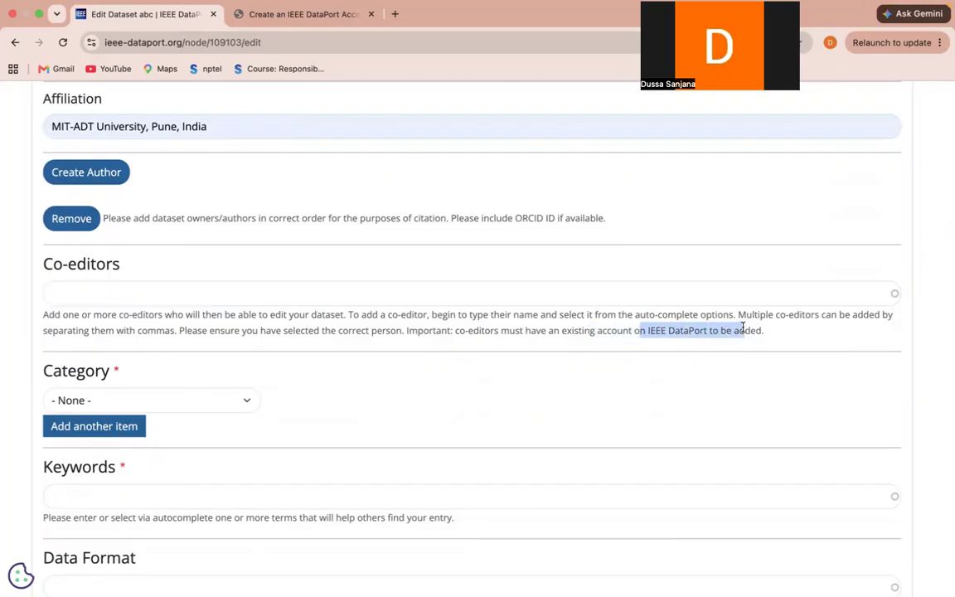
{"action": "left_click", "coordinate": [651, 291]}
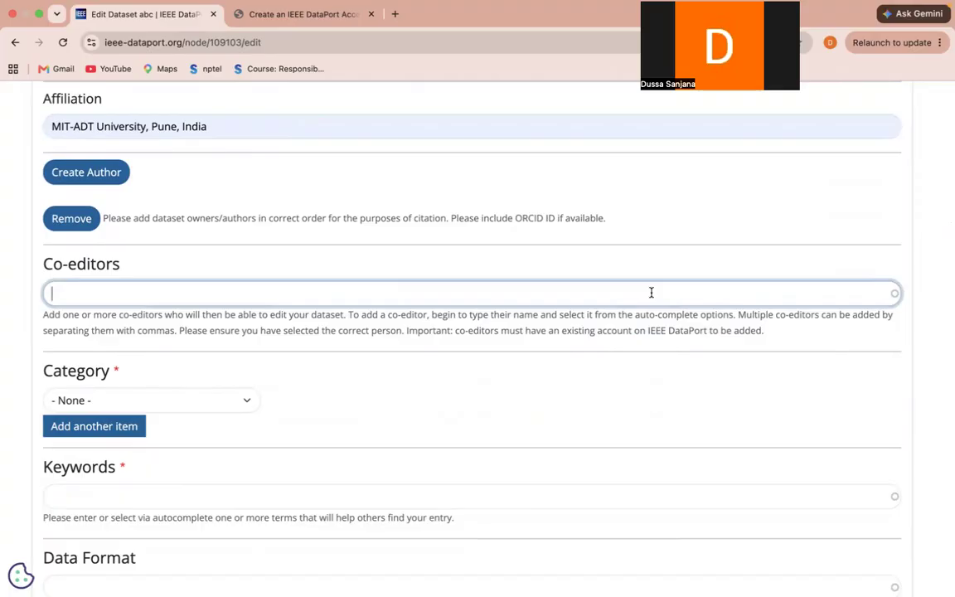
{"action": "left_click", "coordinate": [245, 400]}
{"action": "scroll", "coordinate": [179, 228], "scroll_direction": "up", "scroll_amount": 5}
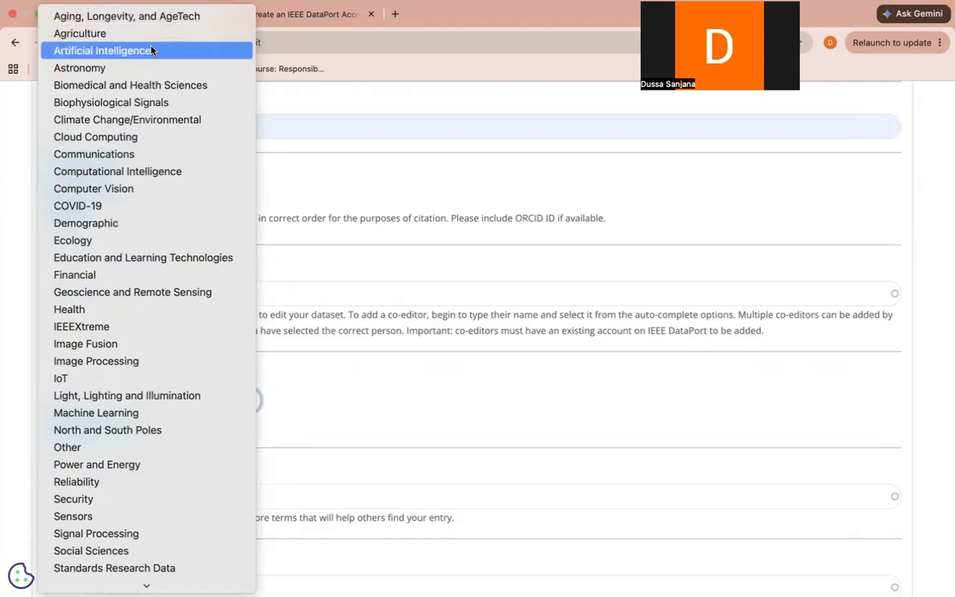
{"action": "left_click", "coordinate": [135, 188]}
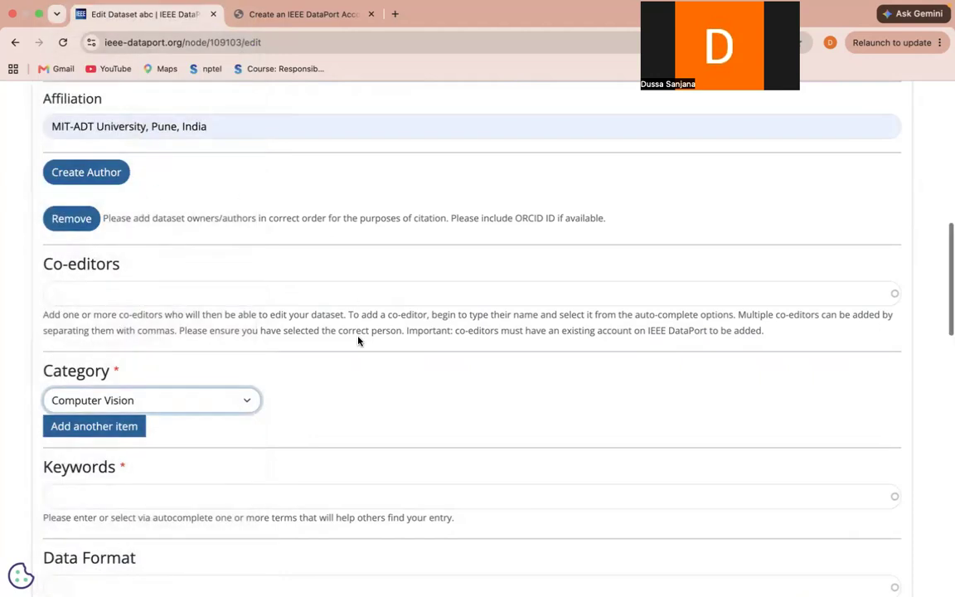
Step: Enter the keywords "human pose estimates" and the suggested entry "23D Dataset; Pattern Recognition; Machine Learning; Computer Vision; Detection;"
{"action": "scroll", "coordinate": [359, 338], "scroll_direction": "down", "scroll_amount": 3}
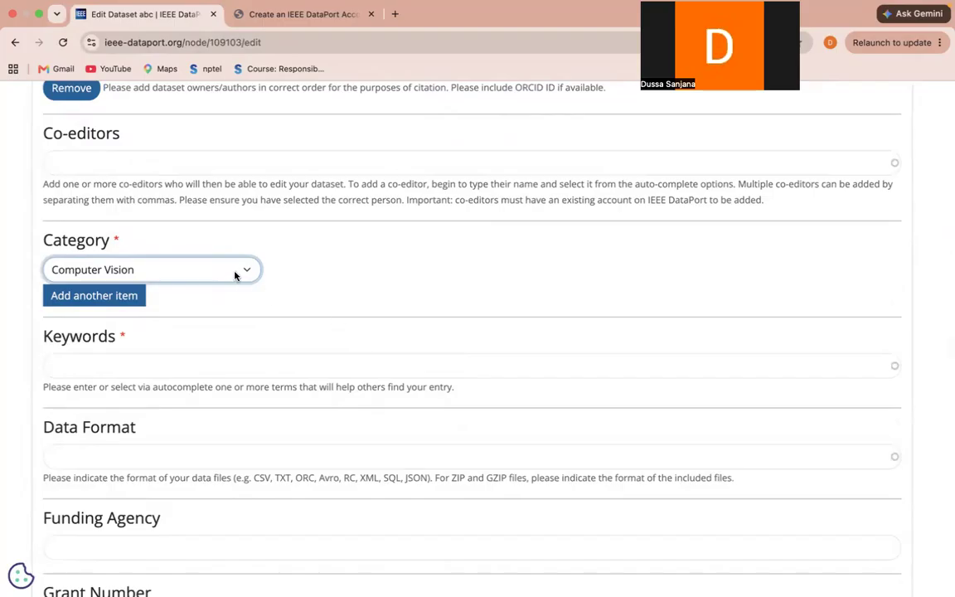
{"action": "scroll", "coordinate": [235, 273], "scroll_direction": "down", "scroll_amount": 3}
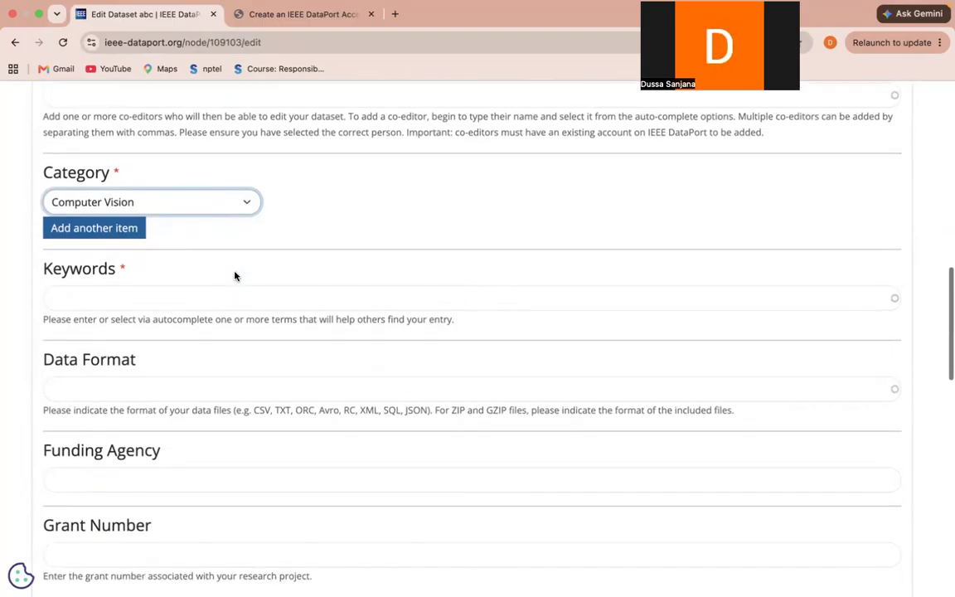
{"action": "left_click", "coordinate": [175, 258]}
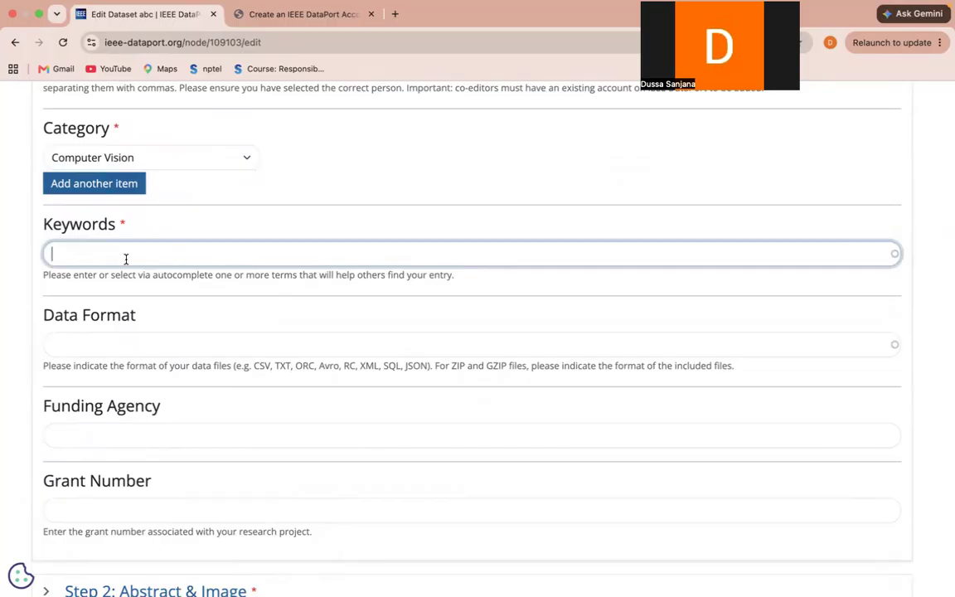
{"action": "type", "text": "human pose est"}
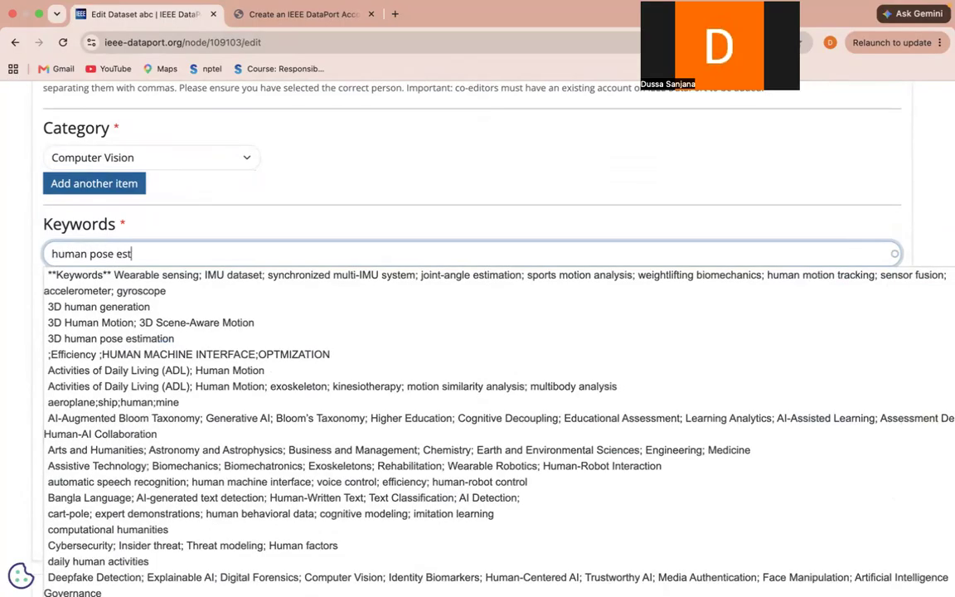
{"action": "type", "text": "imates,"}
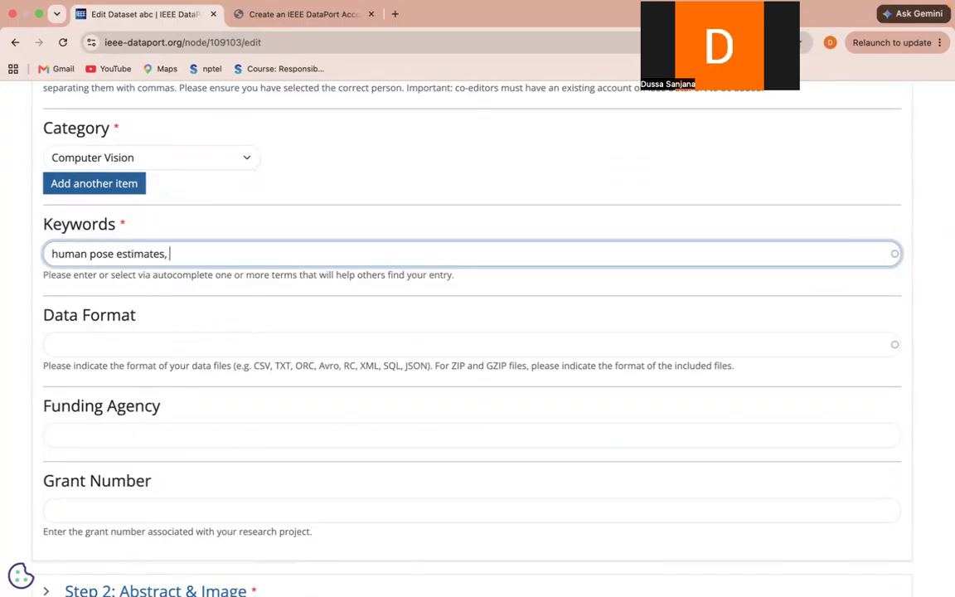
{"action": "type", "text": "computer visoon"}
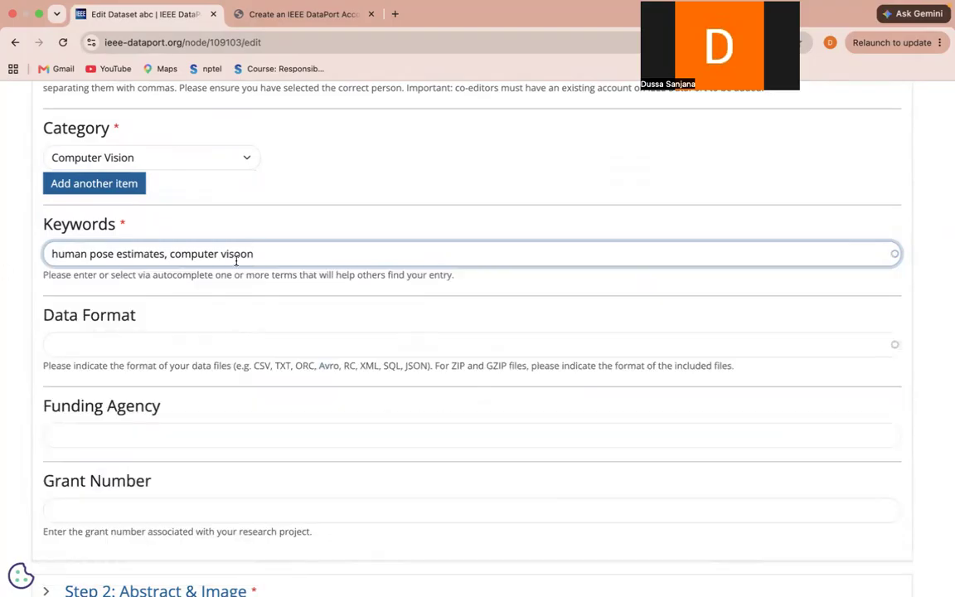
{"action": "key", "text": "BackSpace"}
{"action": "key", "text": "BackSpace"}
{"action": "key", "text": "BackSpace"}
{"action": "type", "text": "ion"}
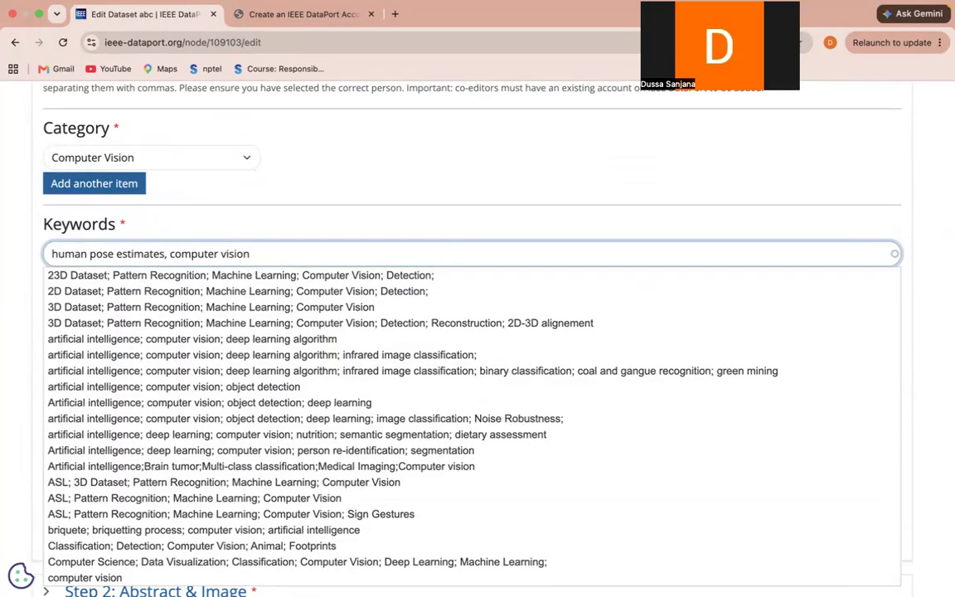
{"action": "left_click", "coordinate": [313, 275]}
Step: Check the example file formats and set the dataset's data format to the suggested entry "*.csv(zip)"
{"action": "scroll", "coordinate": [314, 277], "scroll_direction": "down", "scroll_amount": 2}
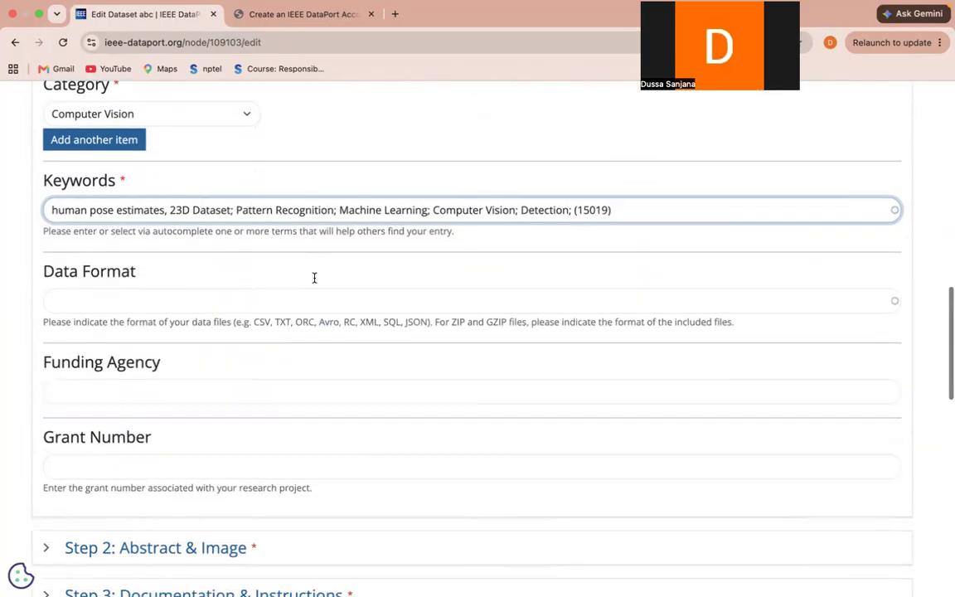
{"action": "left_click", "coordinate": [233, 261]}
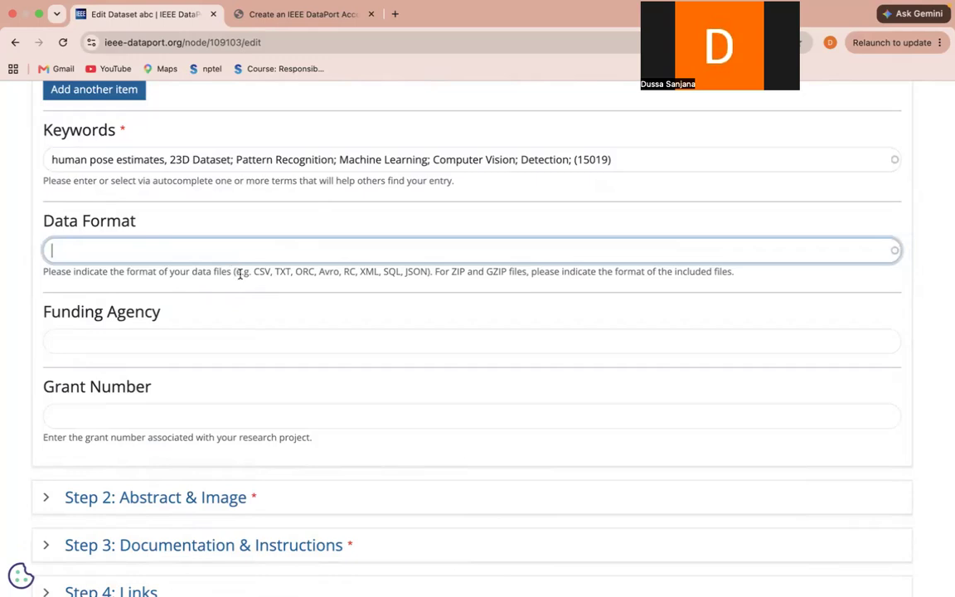
{"action": "left_click", "coordinate": [237, 273]}
{"action": "left_click_drag", "start_coordinate": [236, 273], "coordinate": [463, 273]}
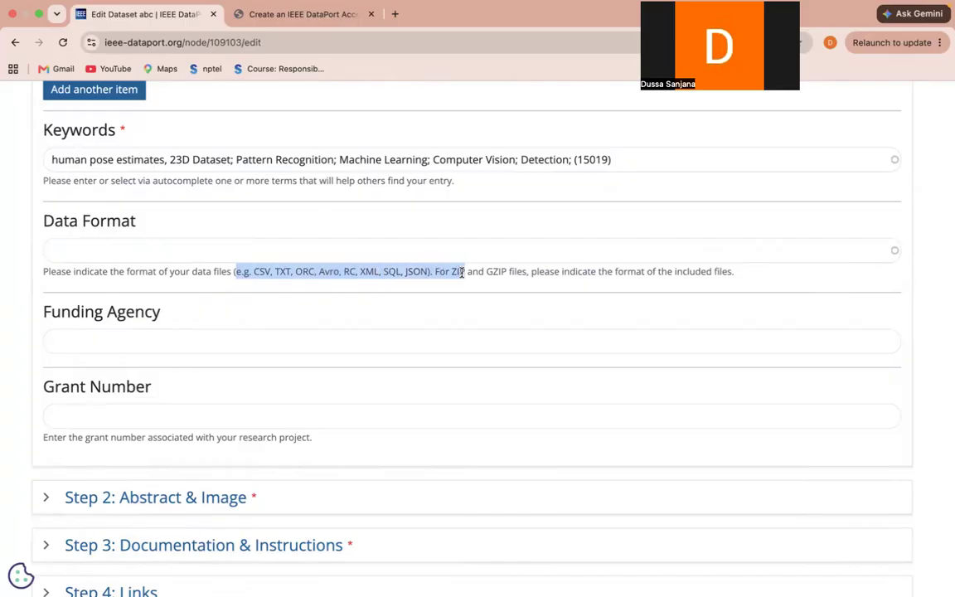
{"action": "left_click", "coordinate": [462, 273]}
{"action": "left_click", "coordinate": [456, 245]}
{"action": "type", "text": "csv"}
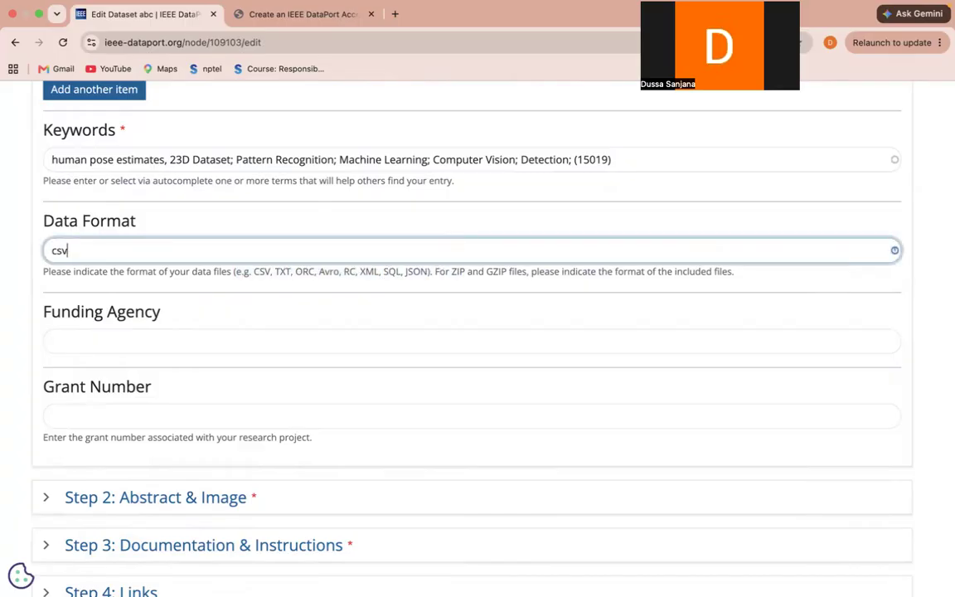
{"action": "type", "text": "(zip)"}
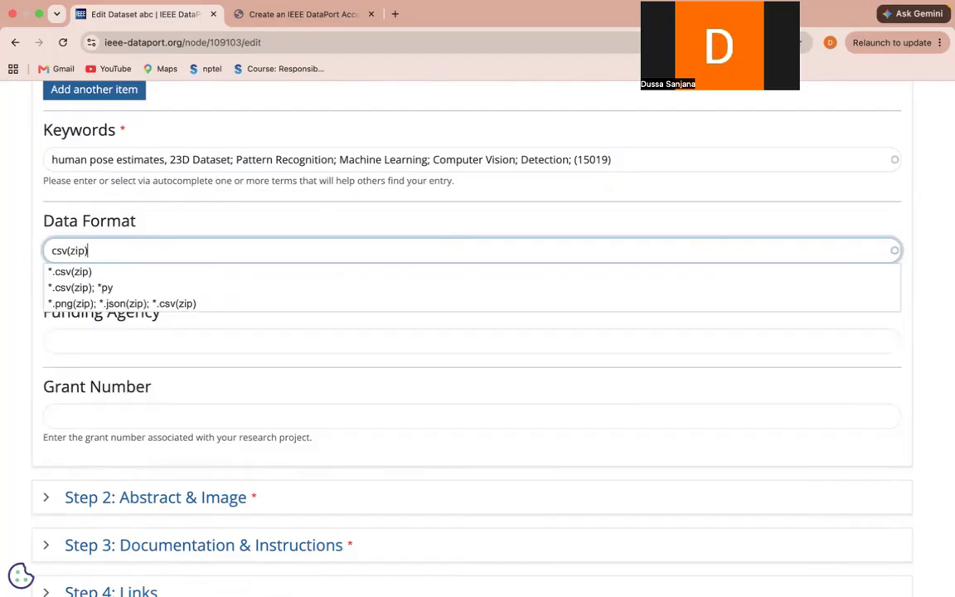
{"action": "left_click", "coordinate": [266, 275]}
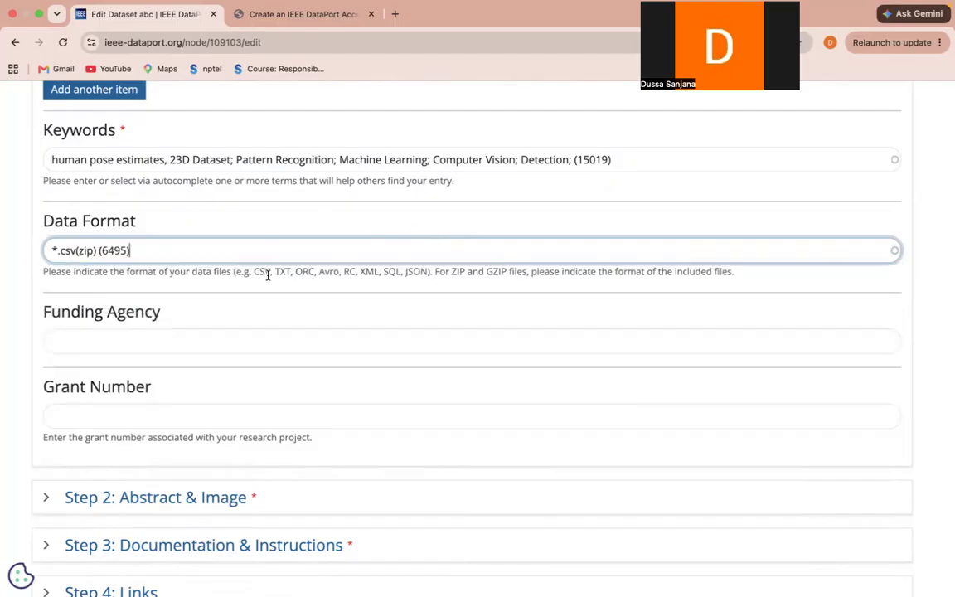
Step: Leave the funding agency empty, switch to the PowerPoint slide show and show the slide on Funding Agency and Grant Number
{"action": "left_click", "coordinate": [122, 349]}
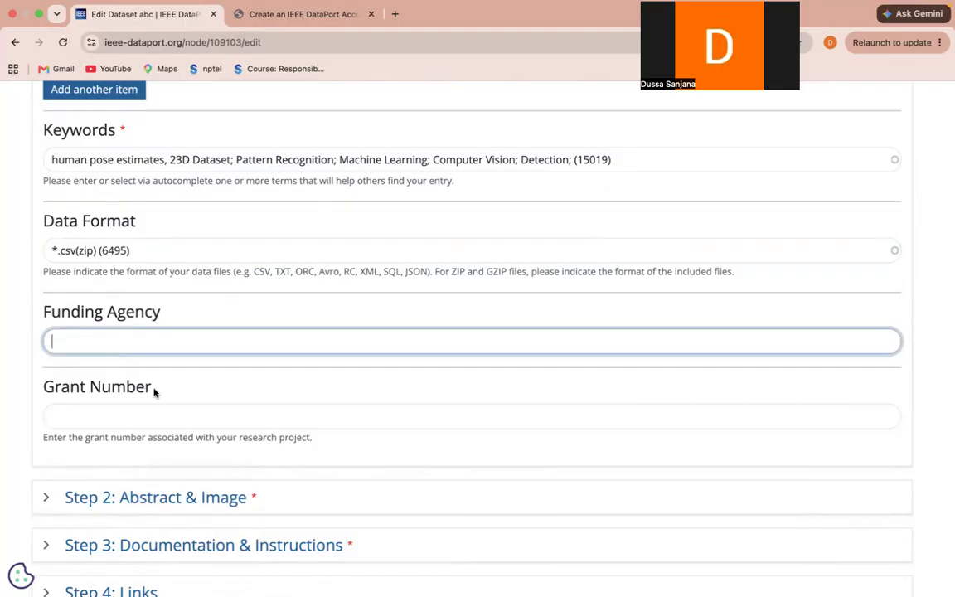
{"action": "key", "text": "ctrl+Left"}
{"action": "key", "text": "ctrl+Right"}
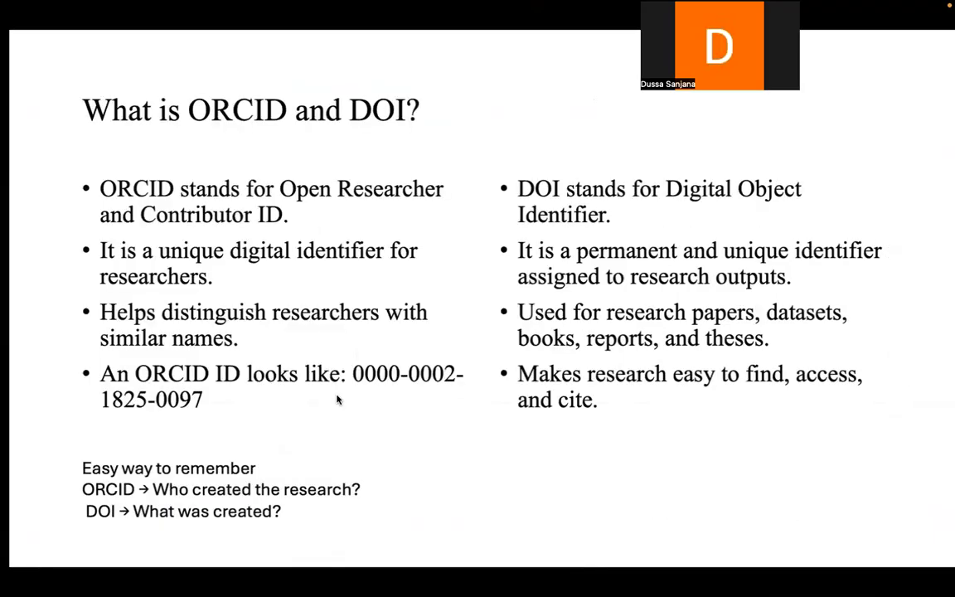
{"action": "key", "text": "Right"}
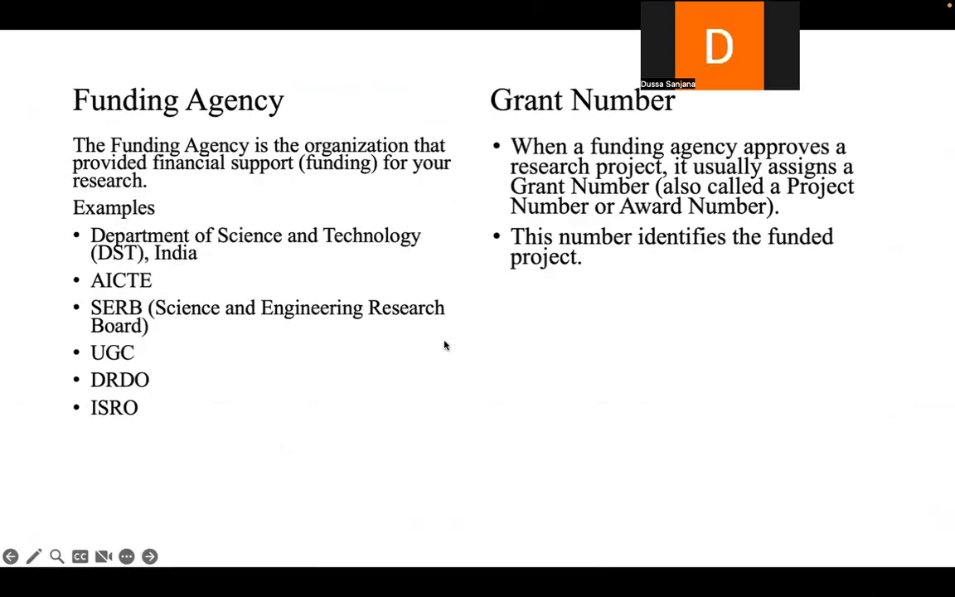